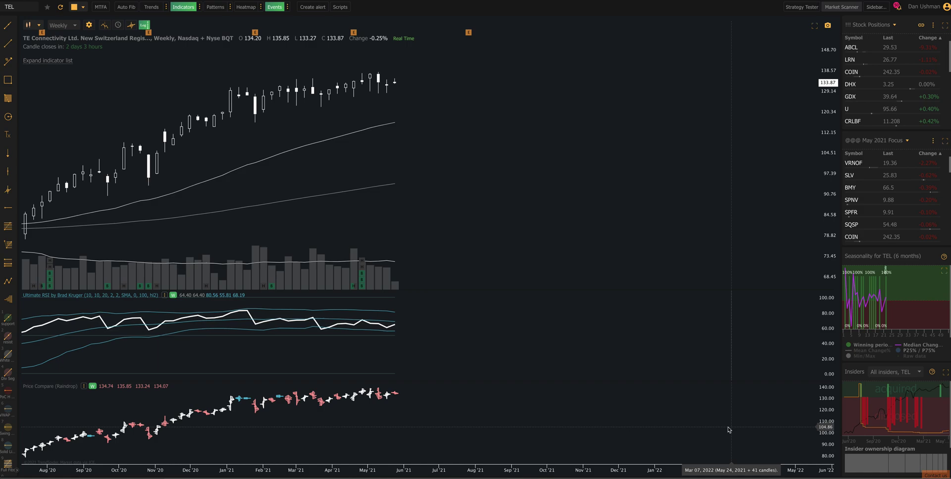
In the market scanner, scan through the S&P 500 Index instead of Dow Jones 30, including the current candle.
click(842, 7)
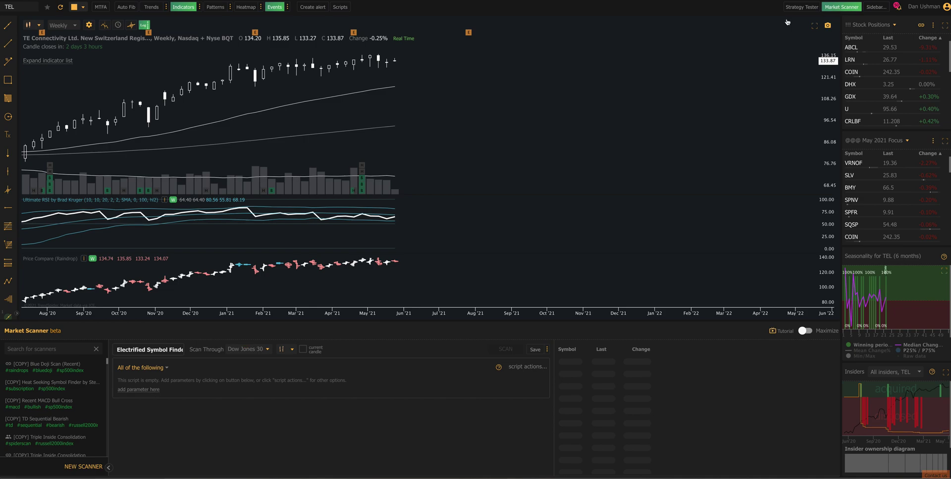
click(238, 348)
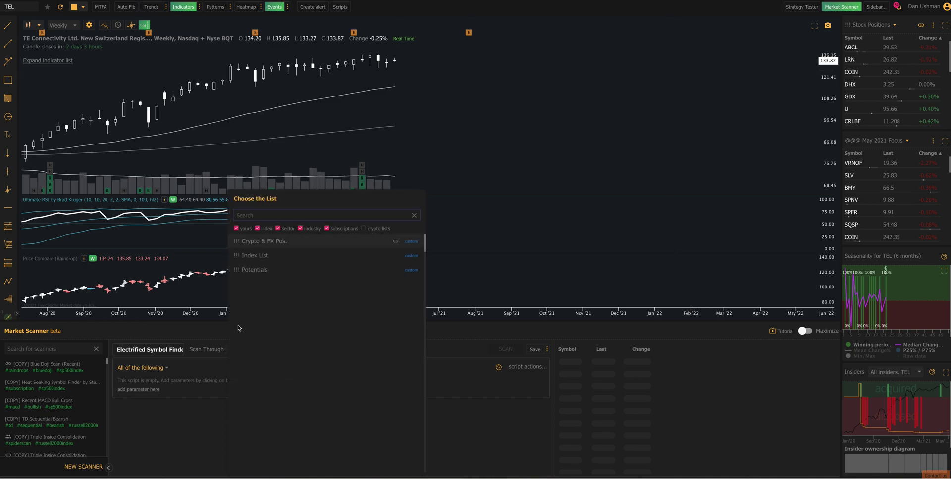
click(255, 215)
text(500)
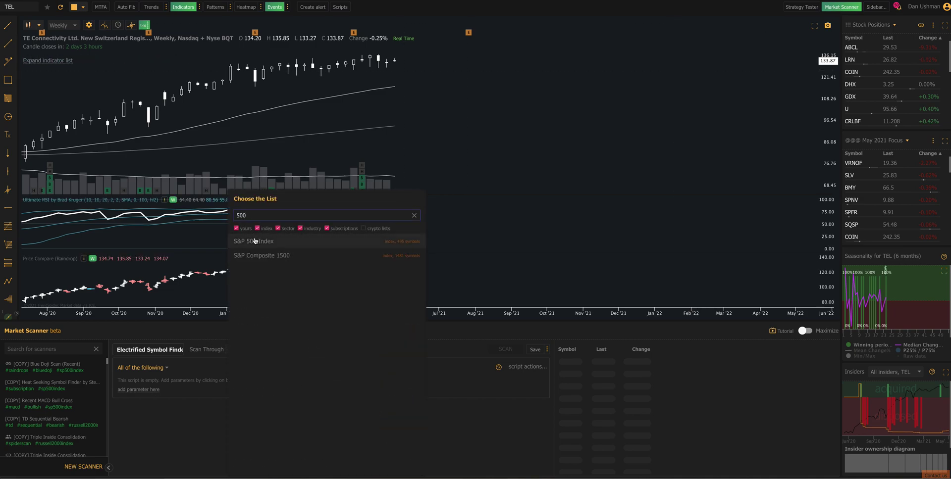
click(254, 241)
click(317, 350)
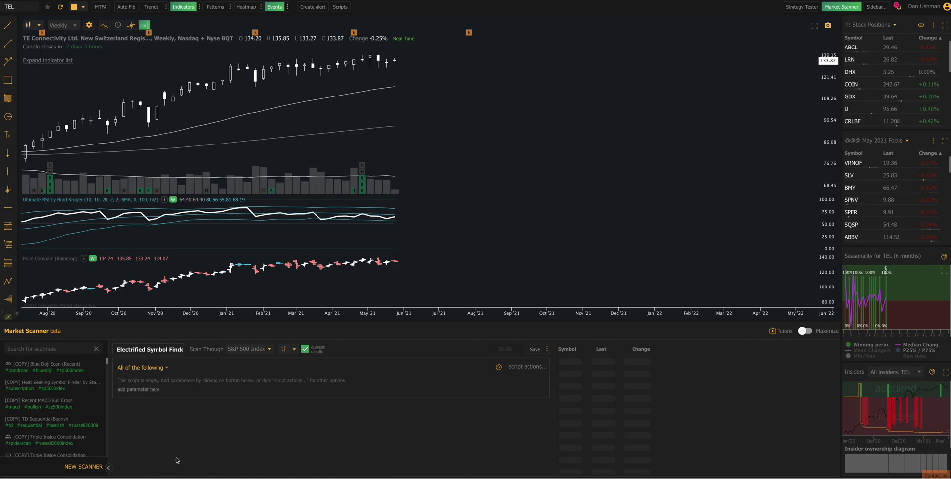
Add a new scan condition on the Daily price close.
click(151, 390)
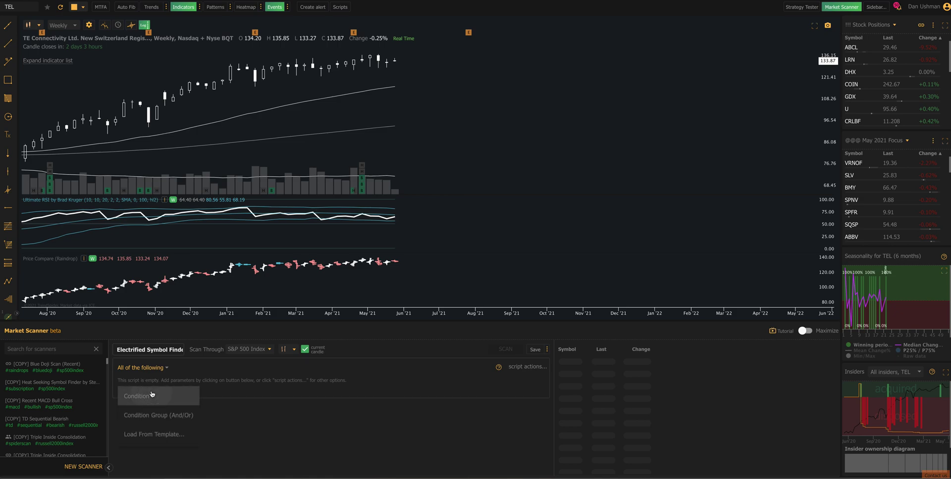
click(151, 393)
scroll(136, 426, down, 2)
scroll(135, 431, down, 3)
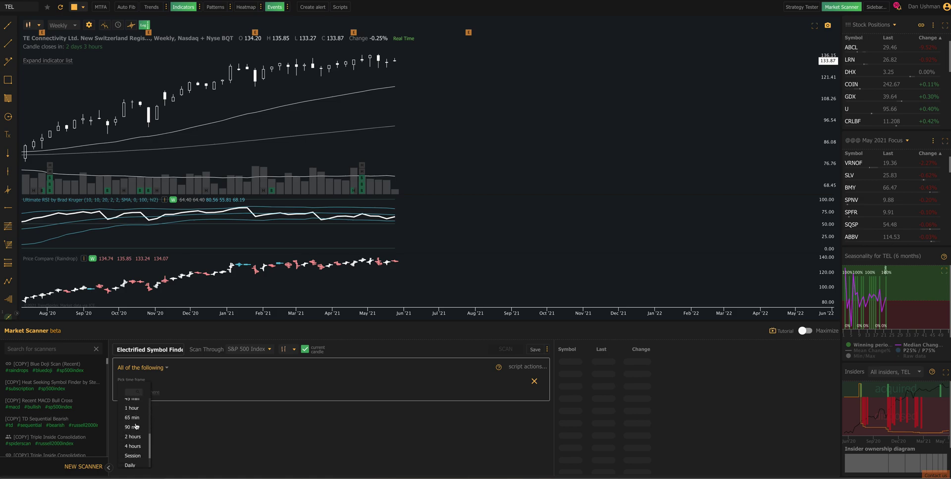
click(129, 448)
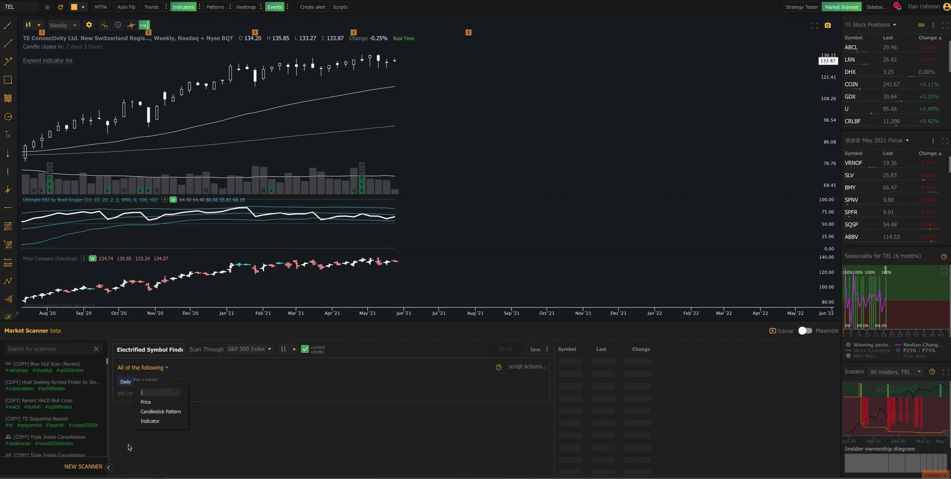
click(145, 402)
click(162, 431)
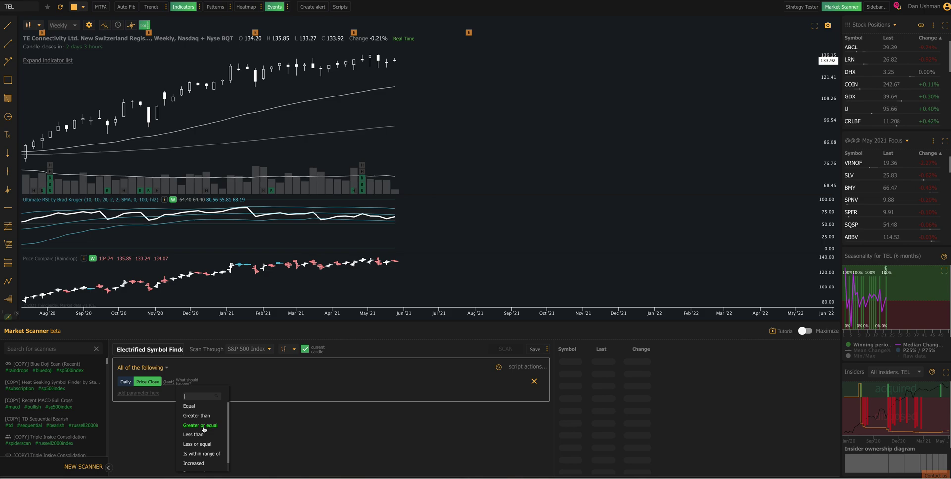
Require the close to be greater or equal to the Daily Exponential Moving Average (50, 0, close).
scroll(199, 447, down, 1)
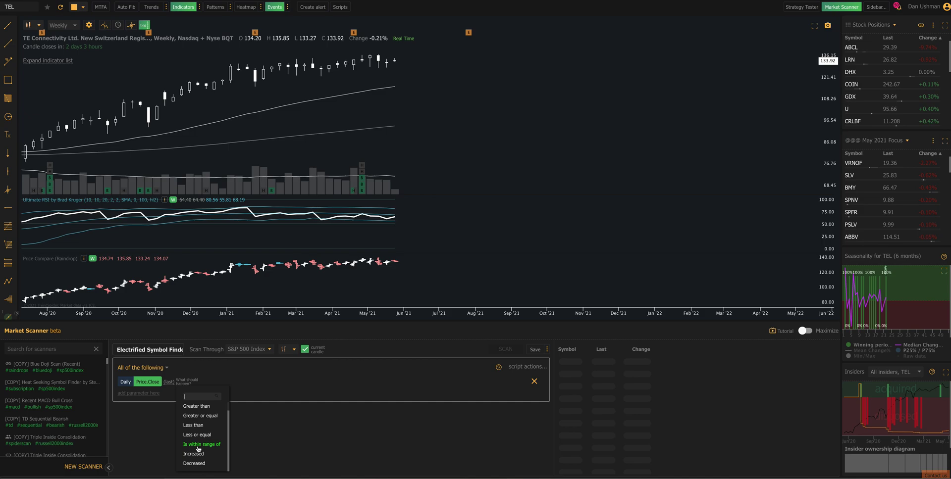
scroll(199, 449, up, 1)
click(207, 427)
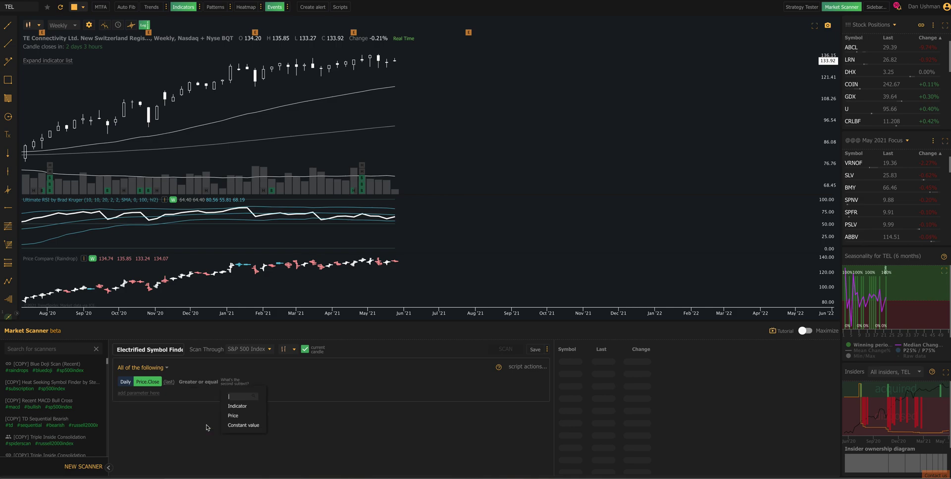
click(242, 409)
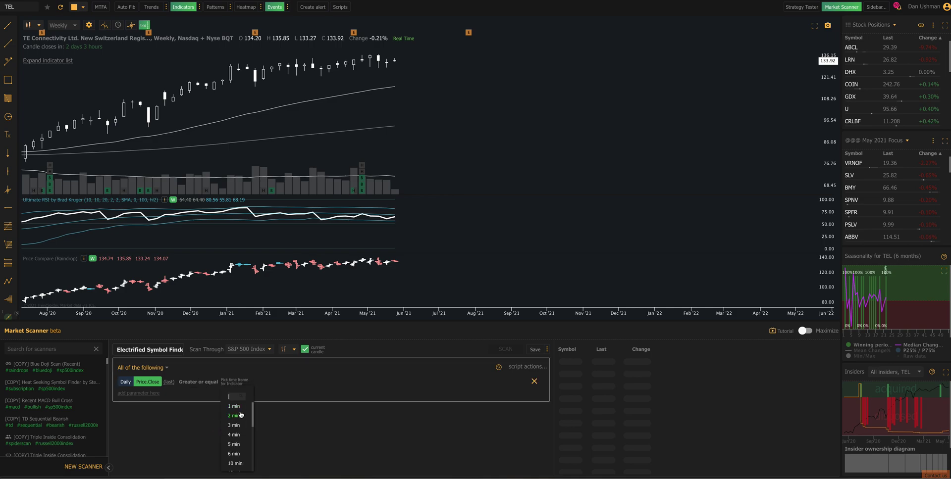
scroll(240, 441, down, 4)
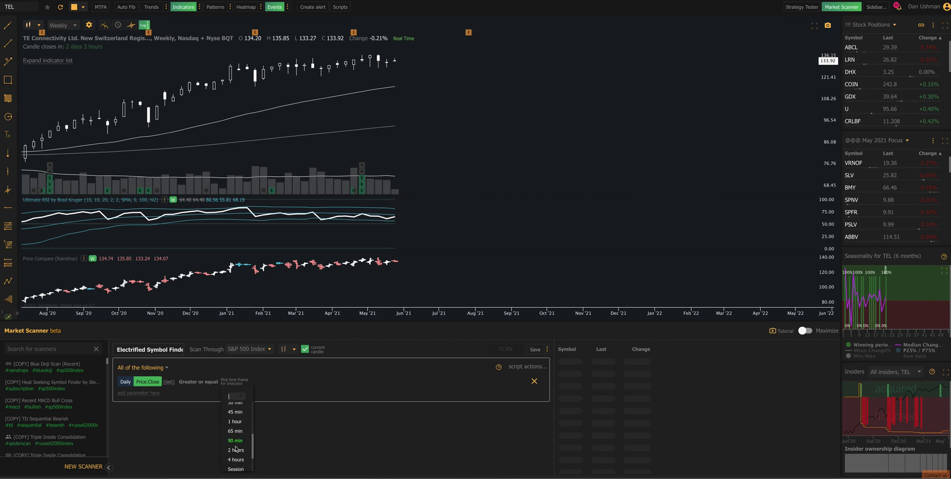
scroll(233, 460, down, 2)
click(234, 466)
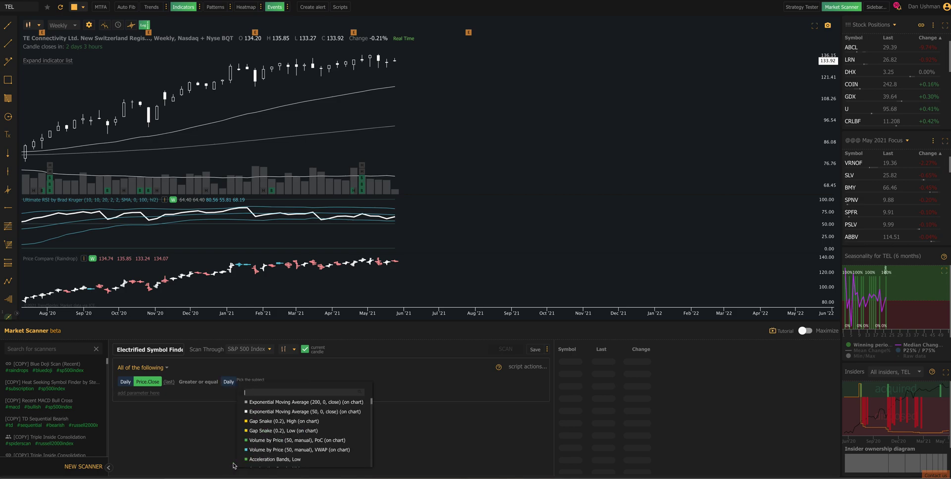
click(276, 412)
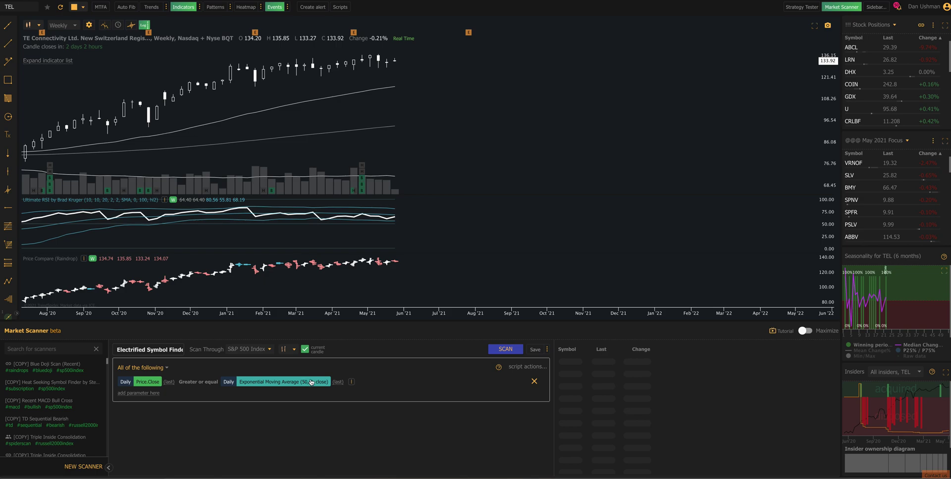
click(350, 383)
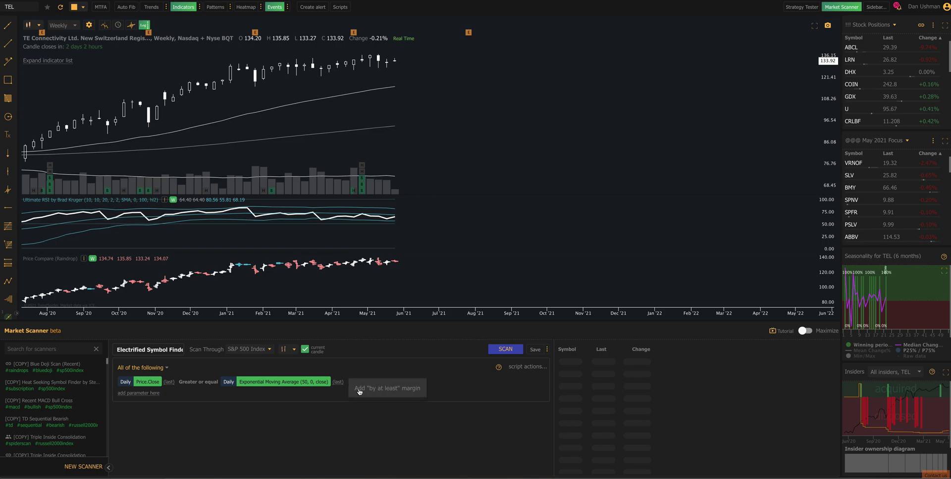
Add a 'by at least' 1% margin to the close-versus-EMA50 condition.
click(359, 390)
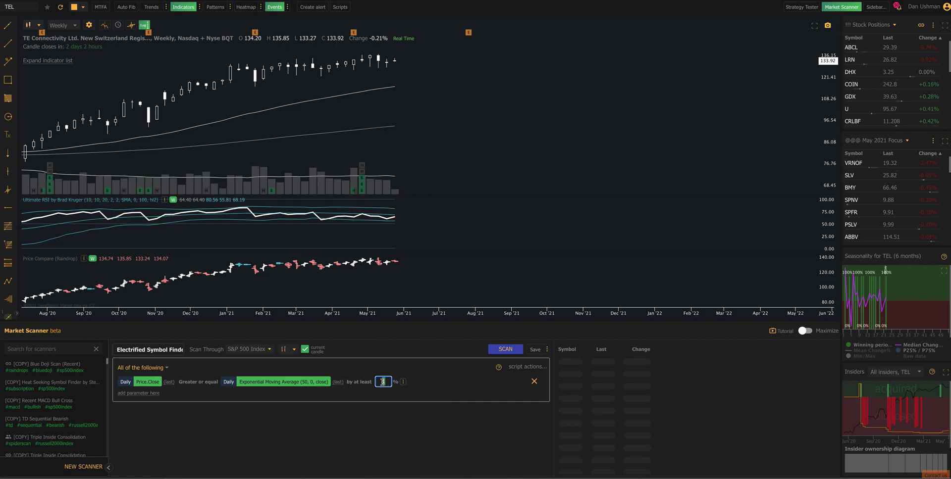
click(377, 414)
Add a second condition: Daily EMA (50) is within range of Daily EMA (200, 0, close).
click(146, 394)
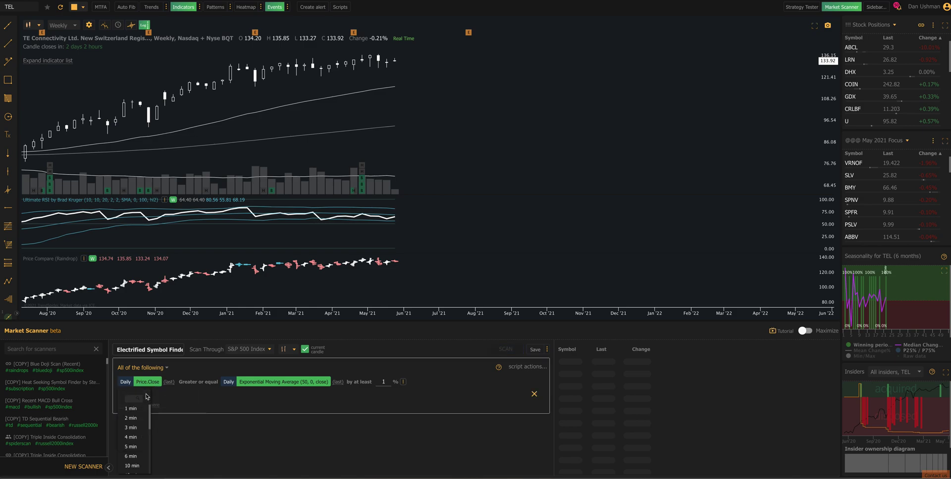
key(Return)
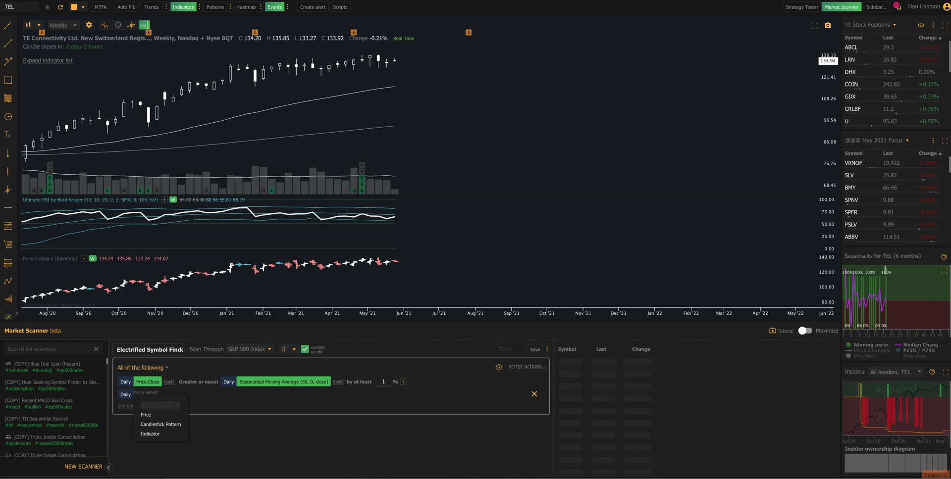
key(Down)
key(Down)
key(Down)
key(Return)
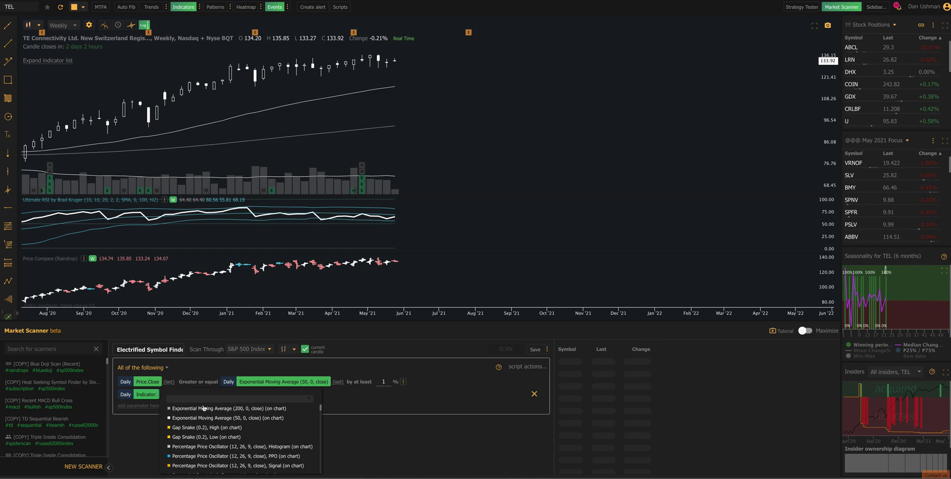
click(215, 420)
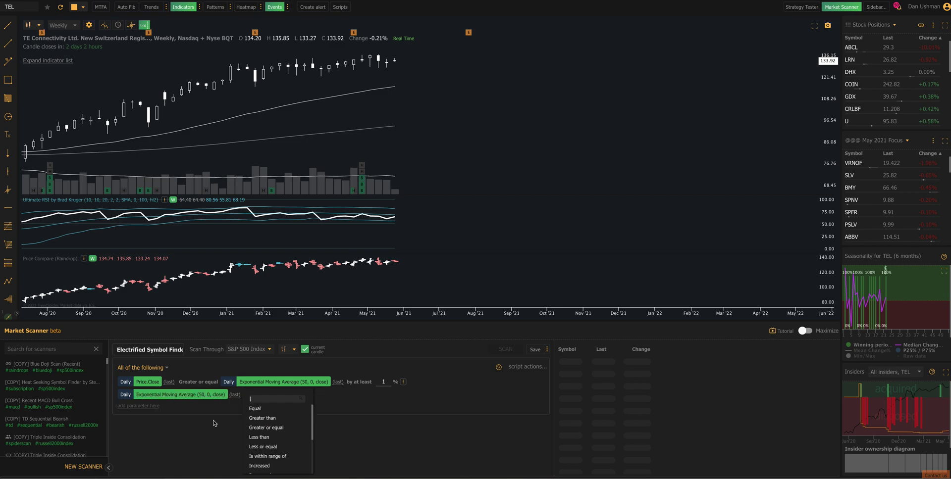
click(269, 458)
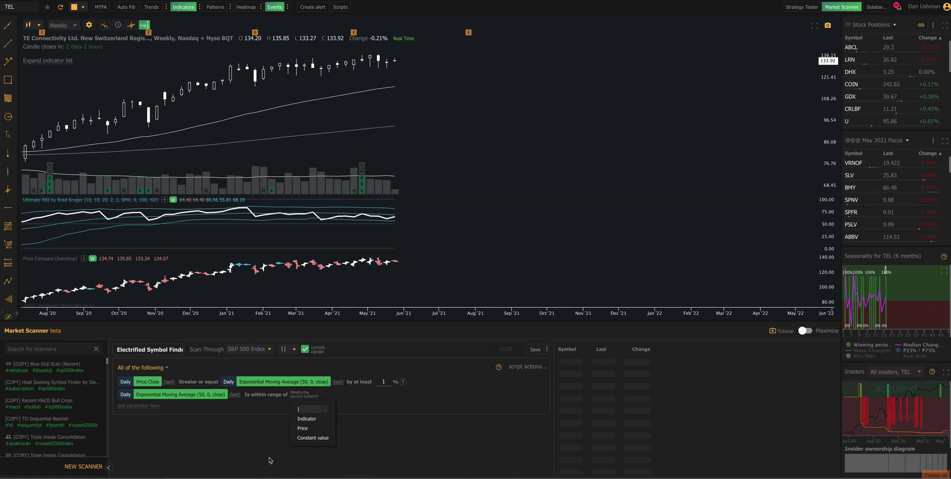
click(305, 420)
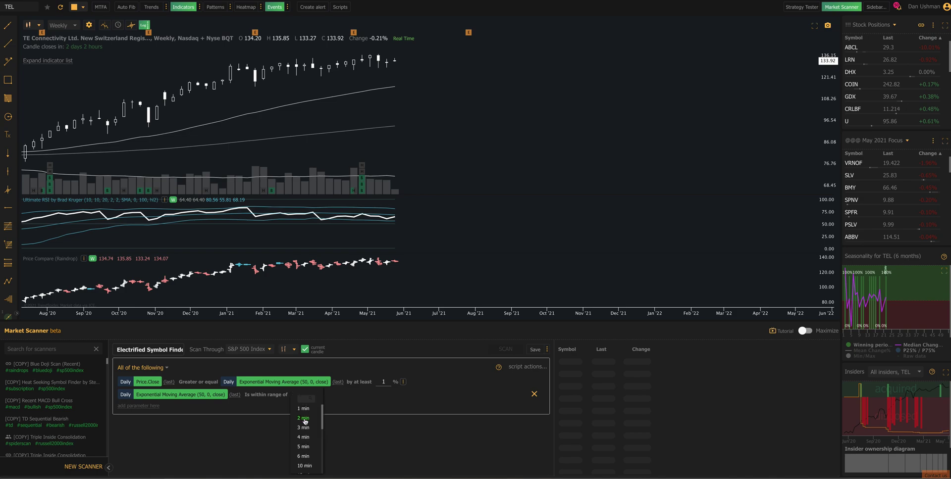
click(305, 420)
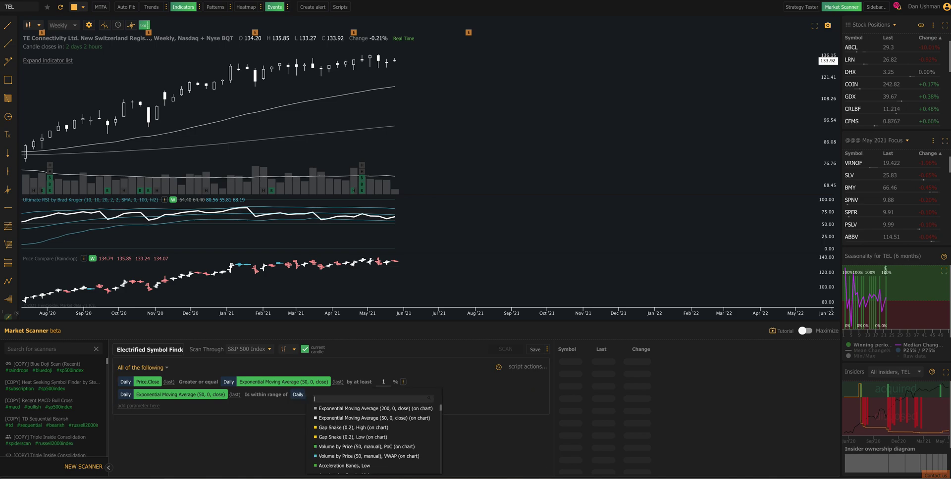
click(350, 410)
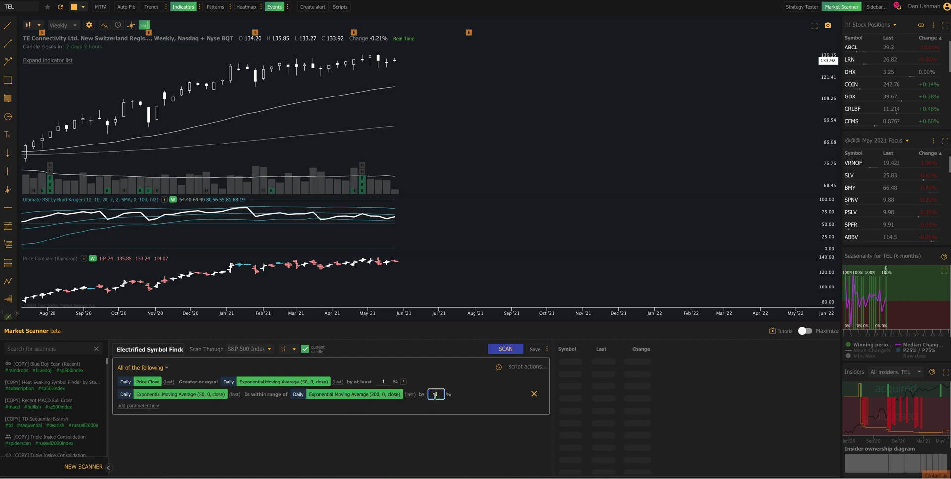
Set the EMA50–EMA200 range to 2% and run the scan, returning matches like PG, WMT, CRM.
click(433, 439)
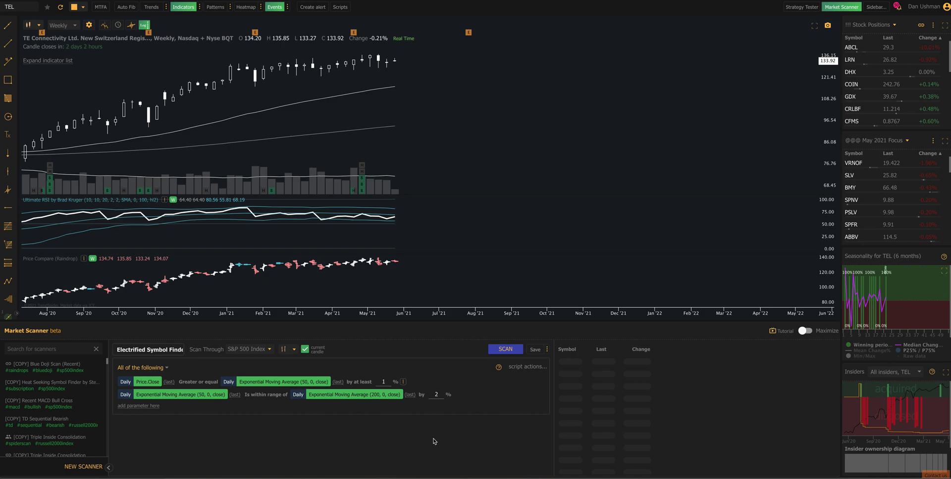
click(503, 350)
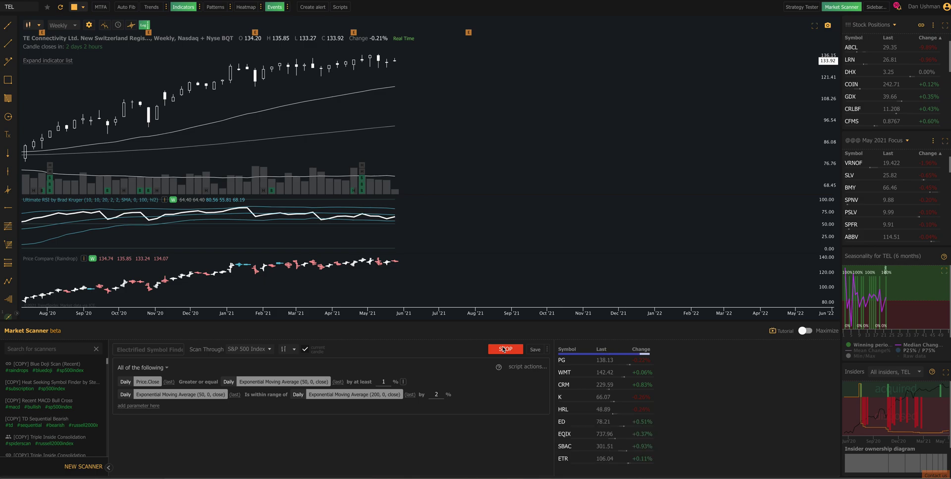
Stop the scan, keeping matches that now include K, HRL, ED, SBAC and ETR.
click(503, 350)
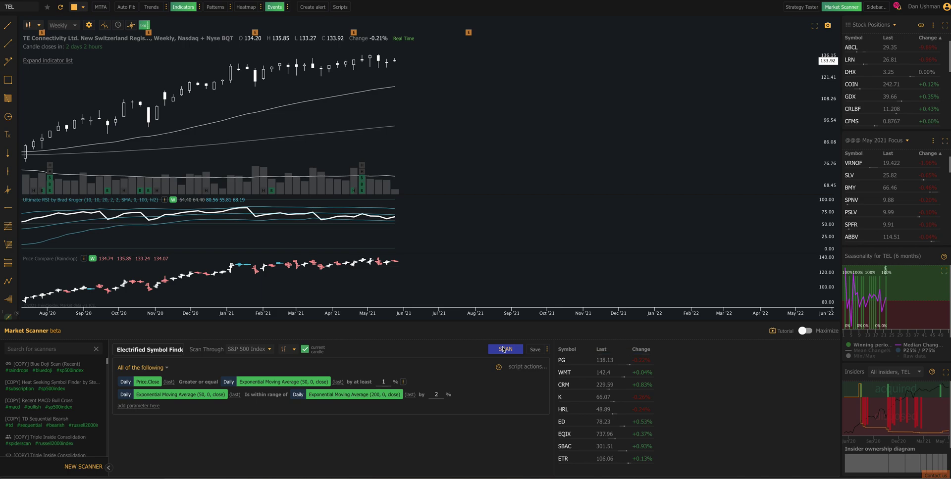